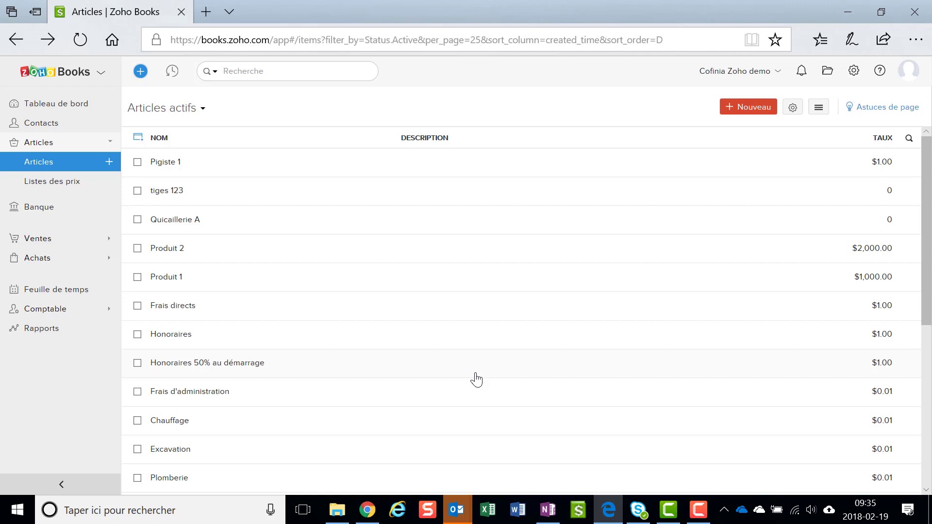
Create a new item of type Service named "Certifcat d'inspection" with Unité as its unit.
{"action": "left_click", "coordinate": [746, 108]}
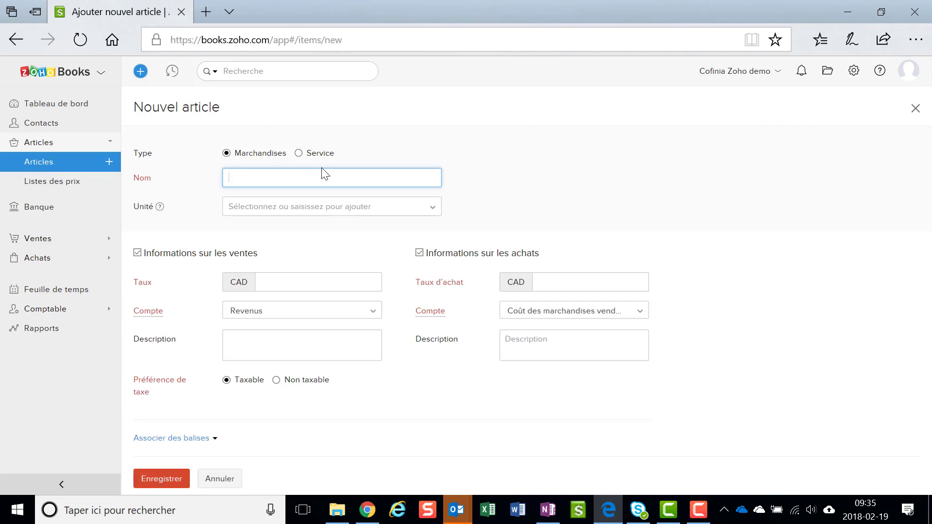
{"action": "left_click", "coordinate": [302, 153]}
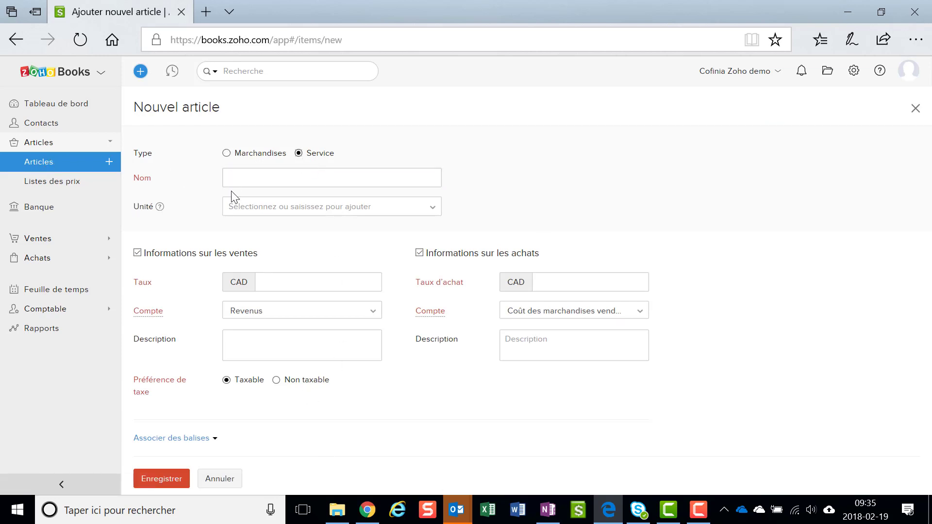
{"action": "left_click", "coordinate": [234, 176]}
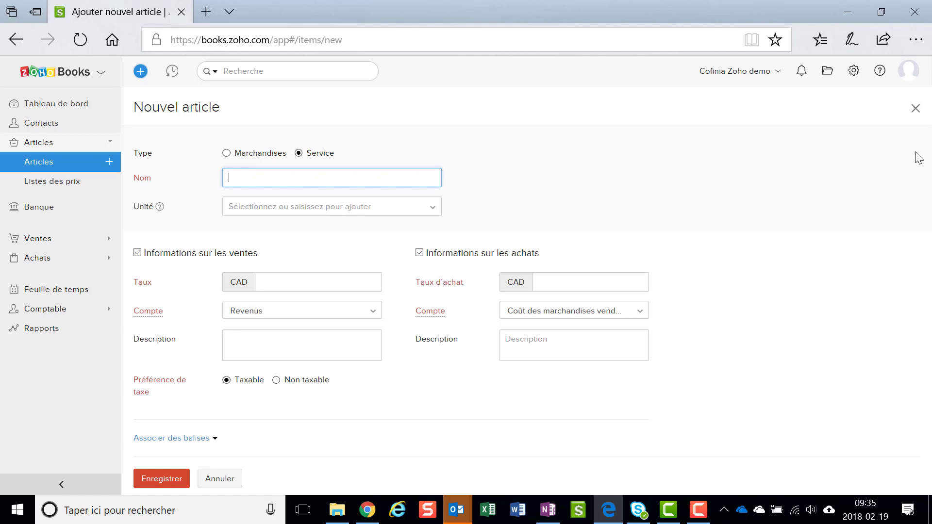
{"action": "type", "text": "Certifcat d'inspection"}
{"action": "key", "text": "Tab"}
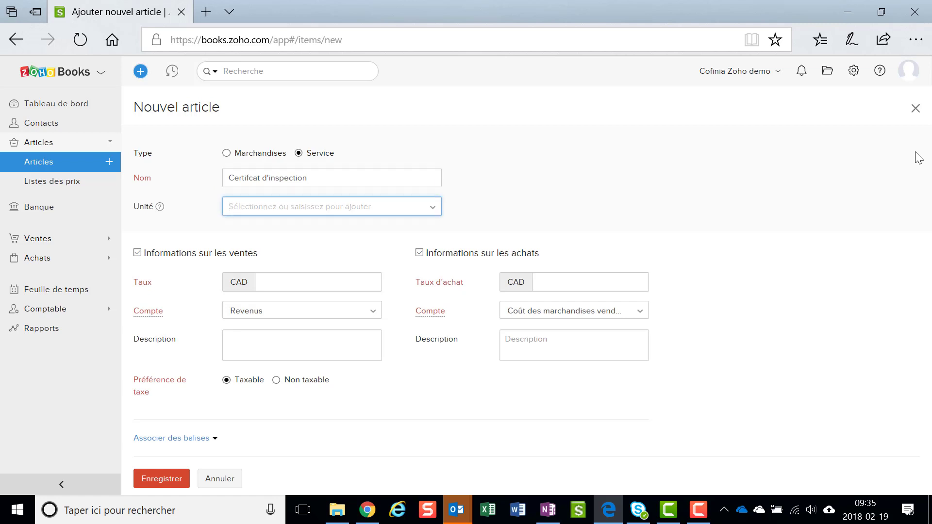
{"action": "type", "text": "Uni"}
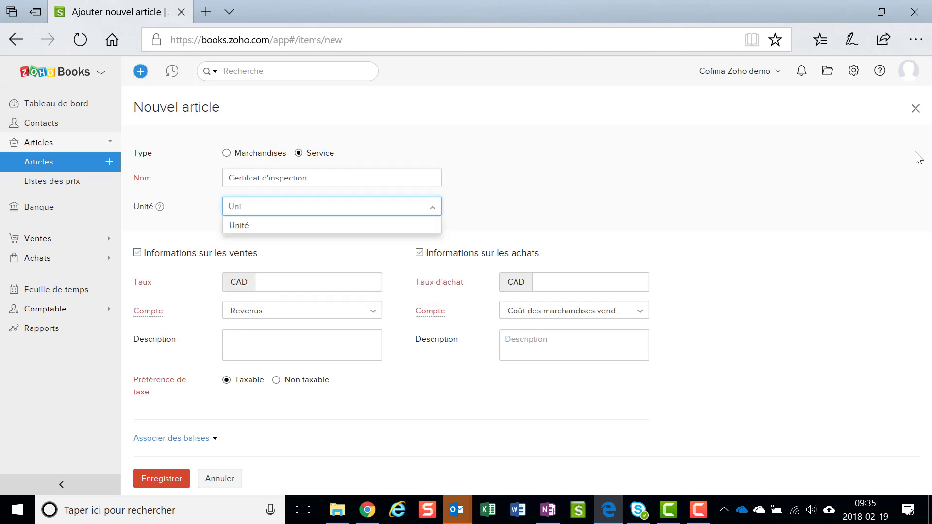
{"action": "left_click", "coordinate": [238, 226]}
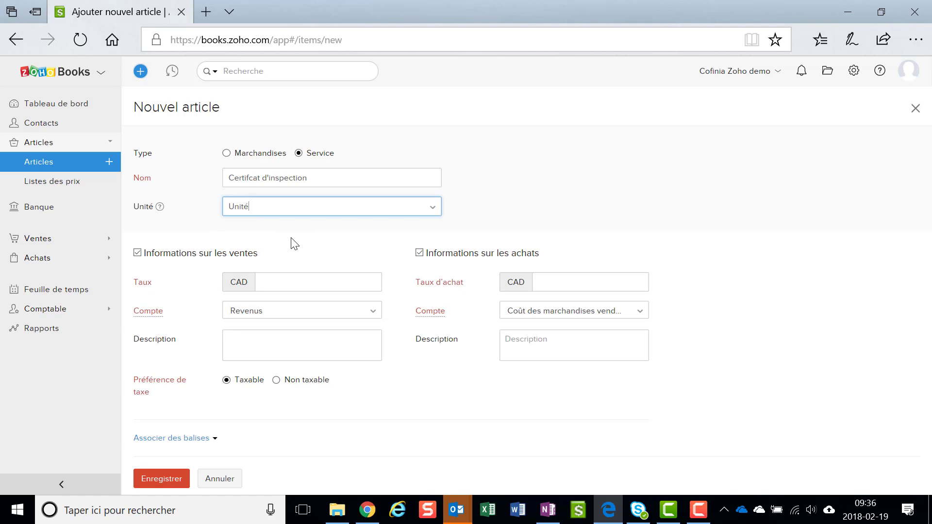
Set the item's sales rate to 100 CAD and its sales account to Revenus.
{"action": "left_click", "coordinate": [266, 282]}
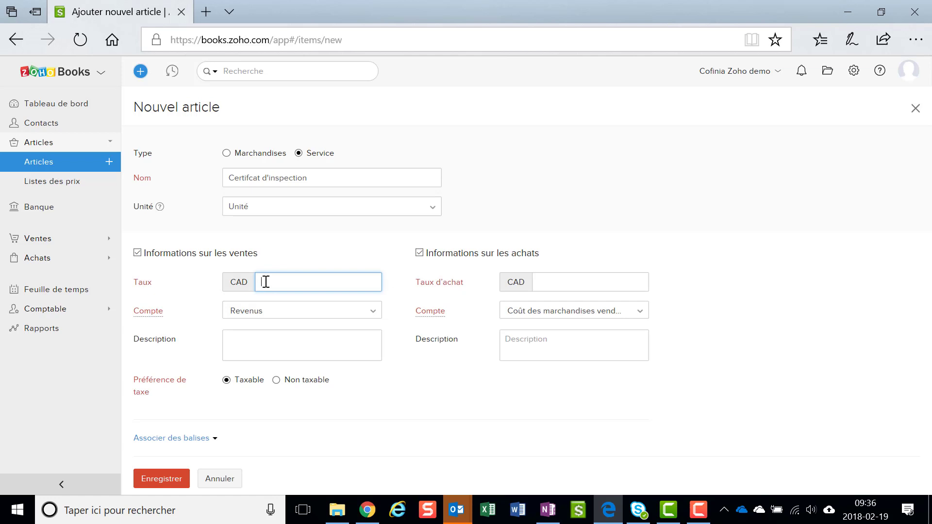
{"action": "type", "text": "00"}
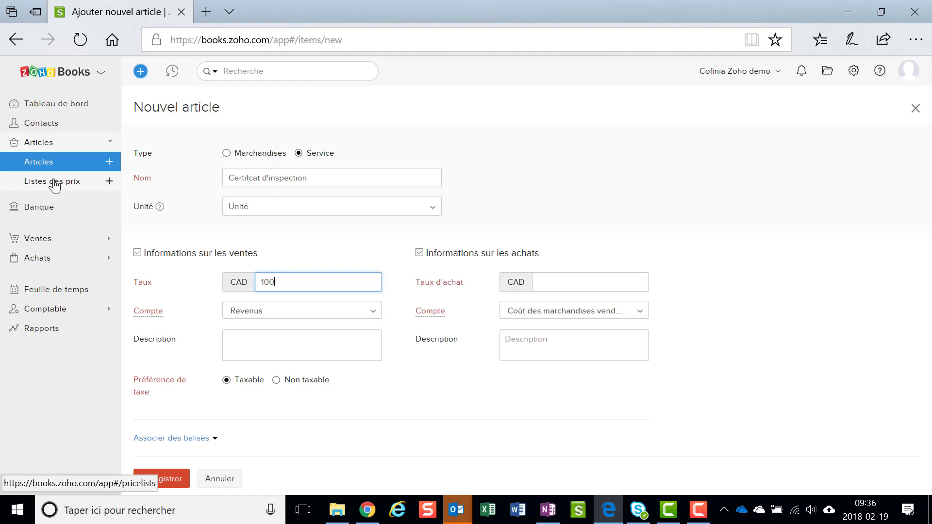
{"action": "key", "text": "Tab"}
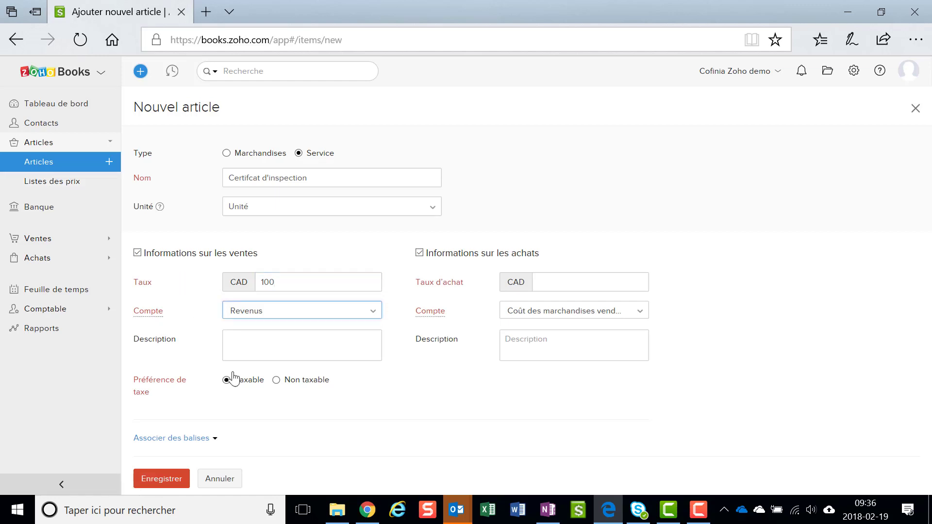
{"action": "left_click", "coordinate": [264, 318]}
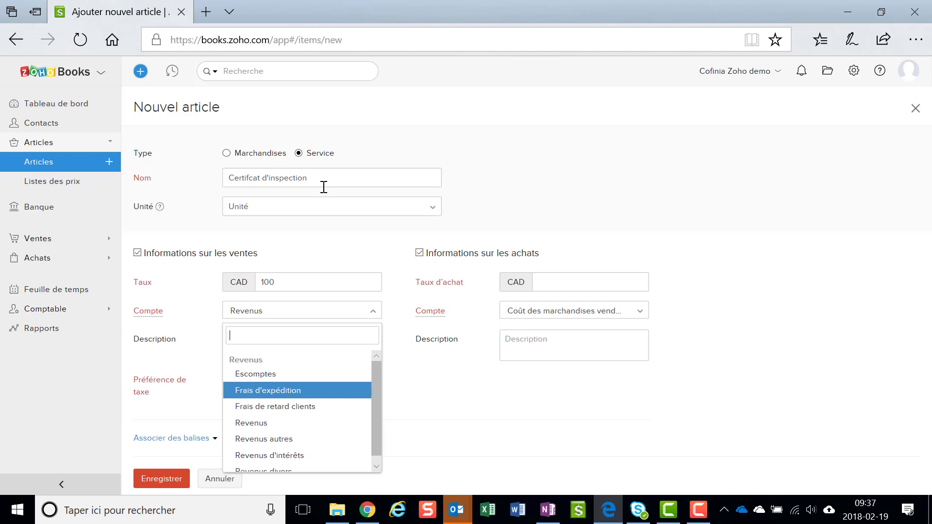
{"action": "left_click", "coordinate": [273, 418]}
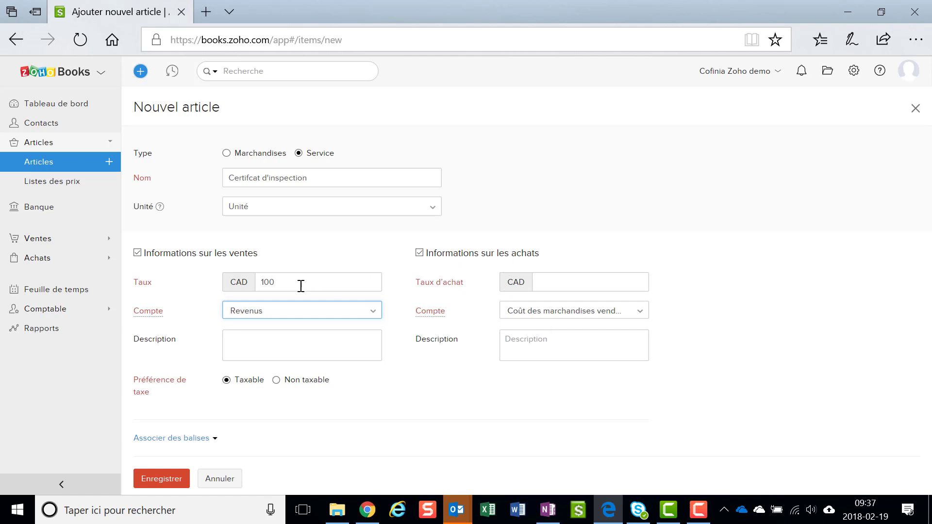
Set the item's purchase rate to 50 CAD with the Sous-traitants account, and save the item.
{"action": "left_click", "coordinate": [585, 288]}
{"action": "type", "text": "50"}
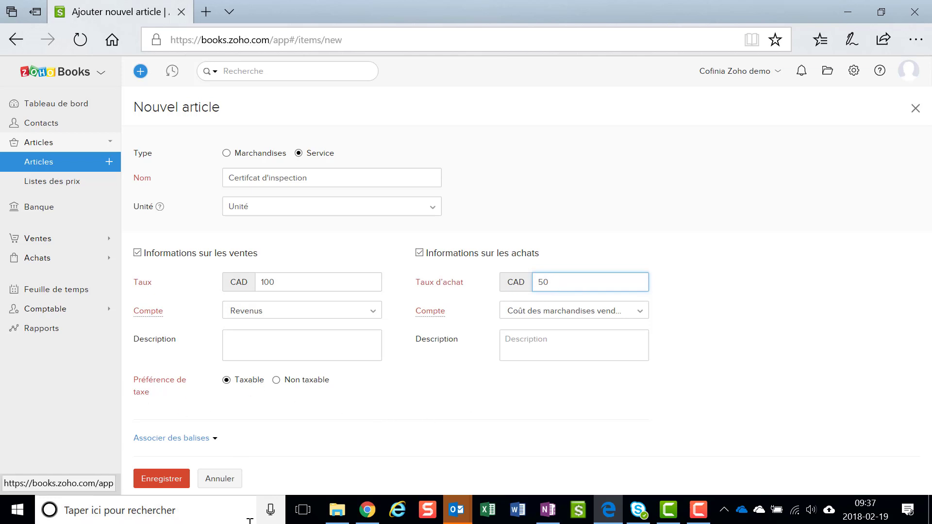
{"action": "left_click", "coordinate": [546, 314]}
{"action": "scroll", "coordinate": [561, 389], "scroll_direction": "up", "scroll_amount": 1}
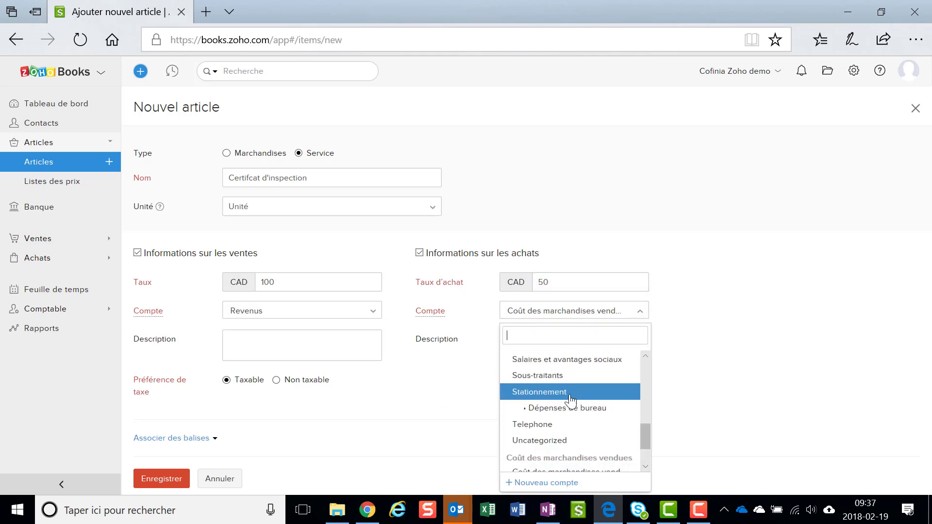
{"action": "left_click", "coordinate": [563, 378]}
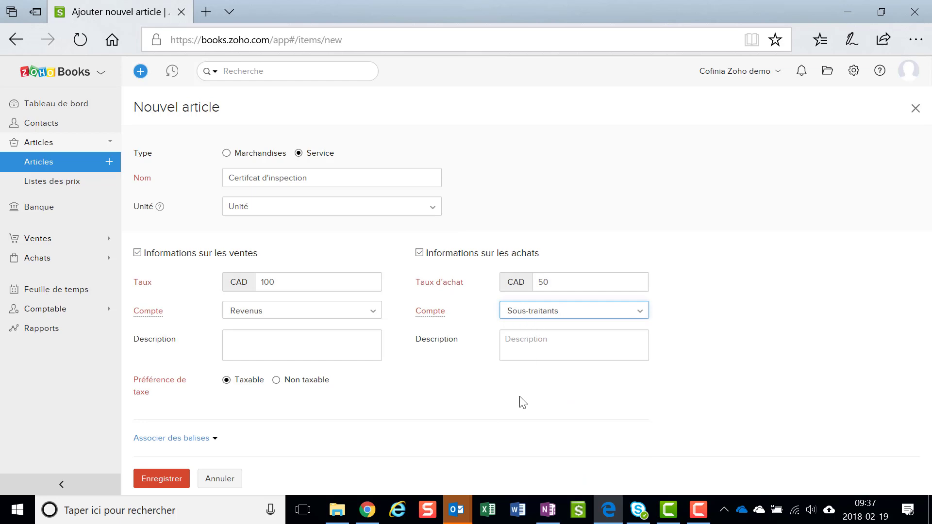
{"action": "left_click", "coordinate": [161, 479]}
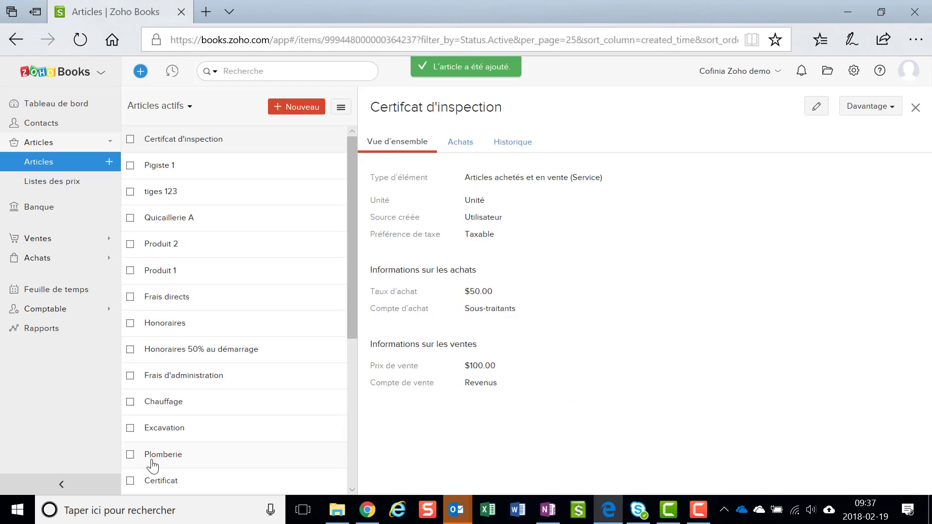
Start a new sales invoice for the client Burger Inc.
{"action": "left_click", "coordinate": [34, 238]}
{"action": "left_click", "coordinate": [36, 271]}
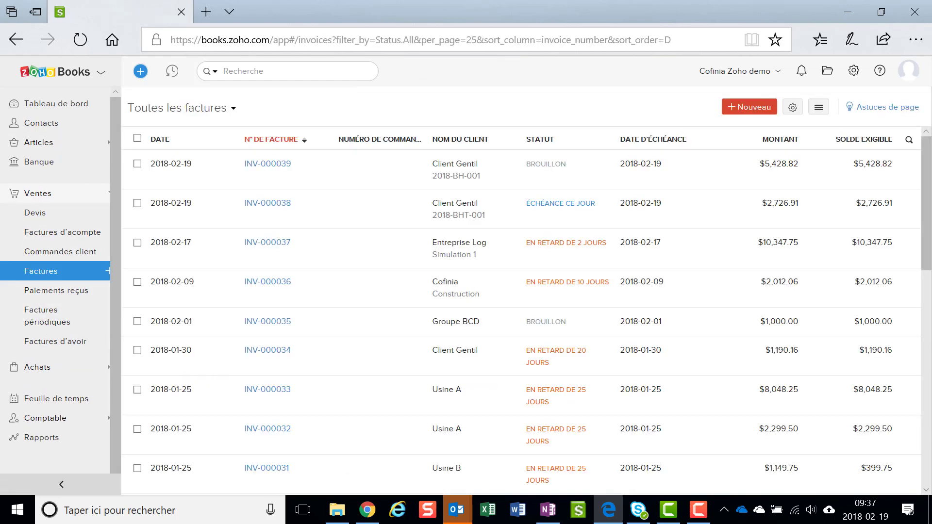
{"action": "left_click", "coordinate": [747, 107]}
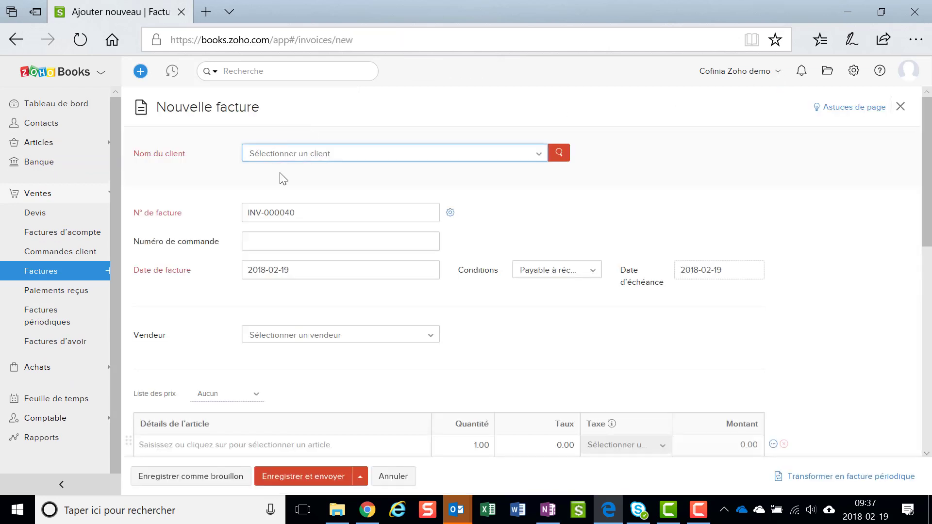
{"action": "left_click", "coordinate": [284, 156]}
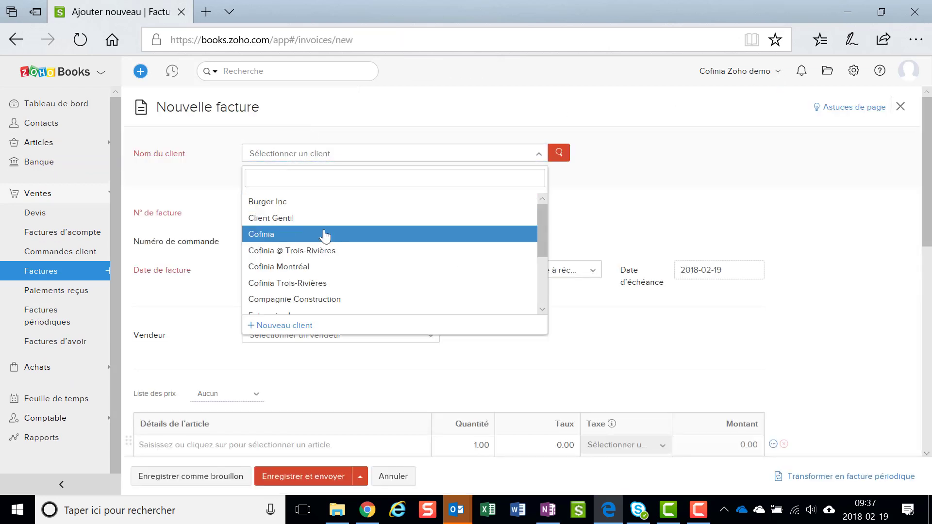
{"action": "left_click", "coordinate": [294, 209]}
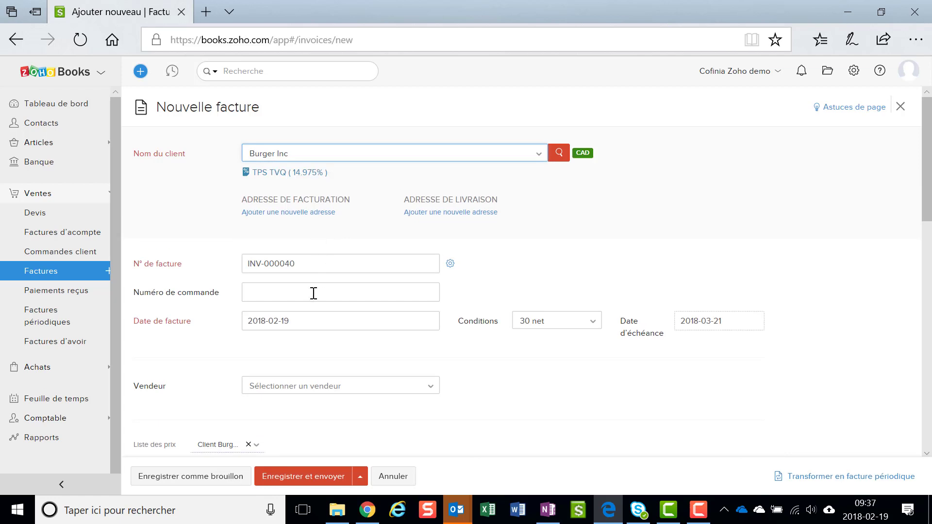
View the automatic invoice numbering settings and close them without making changes.
{"action": "scroll", "coordinate": [316, 291], "scroll_direction": "down", "scroll_amount": 1}
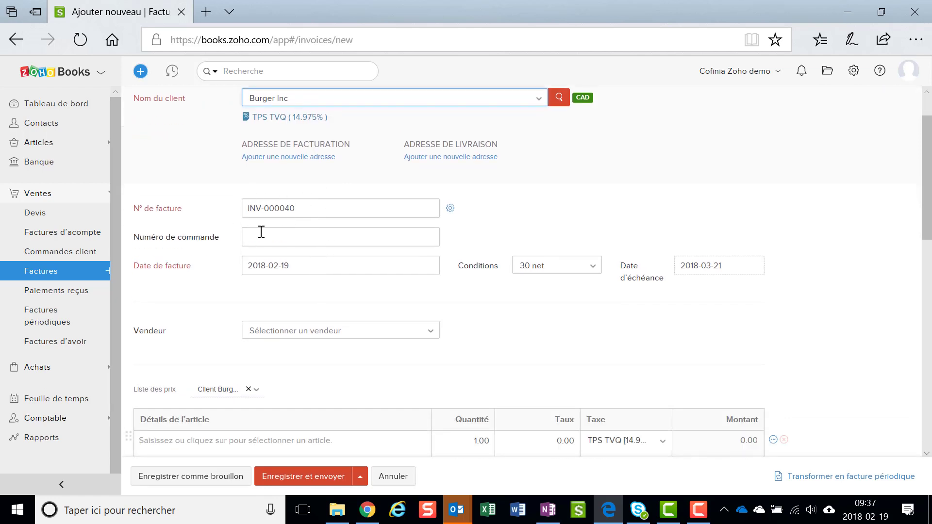
{"action": "left_click", "coordinate": [450, 210]}
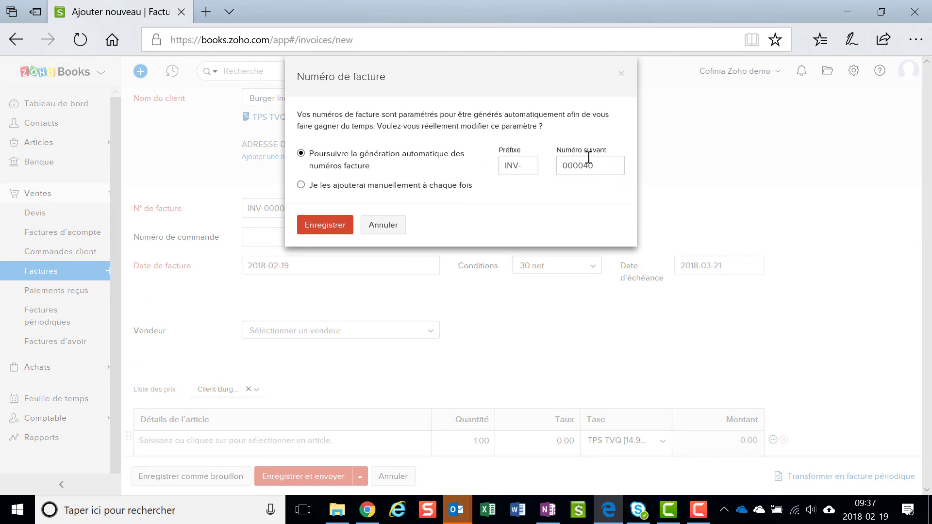
{"action": "left_click", "coordinate": [390, 228]}
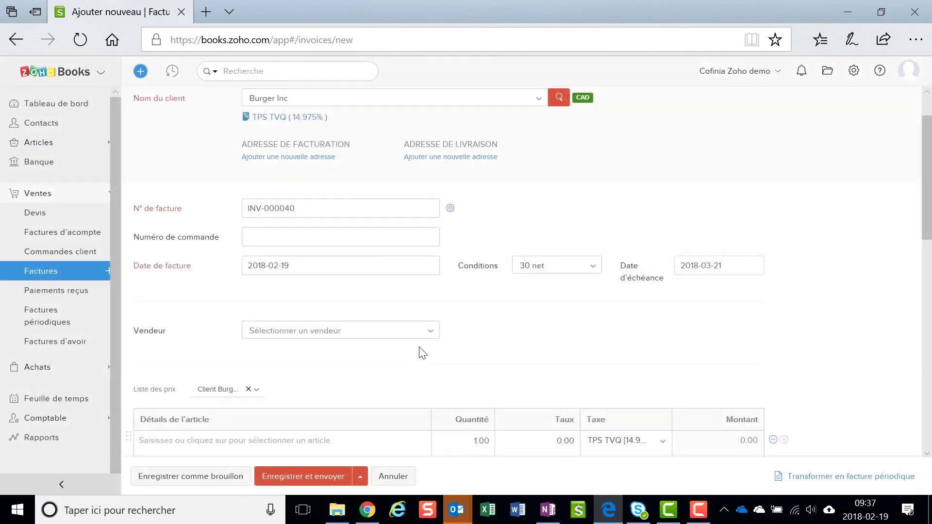
Assign Conseillère A as the salesperson on the invoice.
{"action": "scroll", "coordinate": [371, 344], "scroll_direction": "down", "scroll_amount": 1}
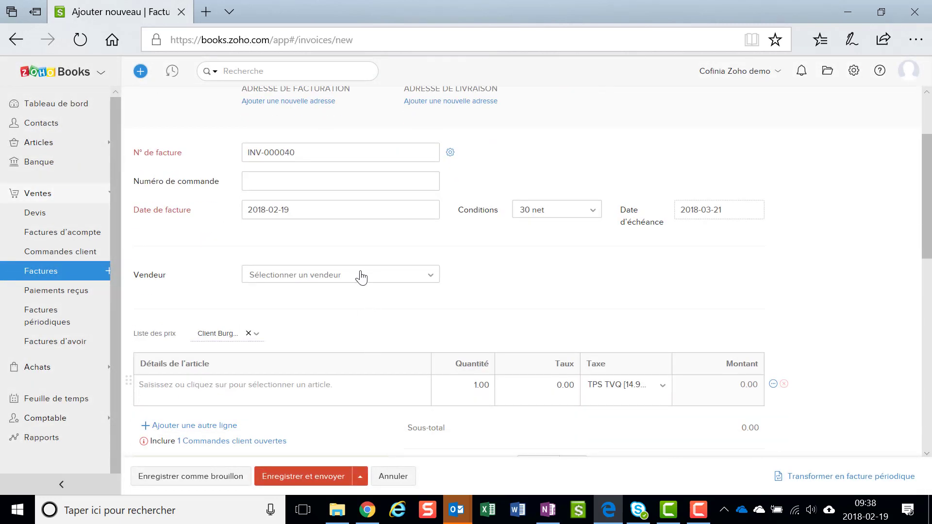
{"action": "scroll", "coordinate": [364, 311], "scroll_direction": "up", "scroll_amount": 1}
{"action": "left_click", "coordinate": [368, 333]}
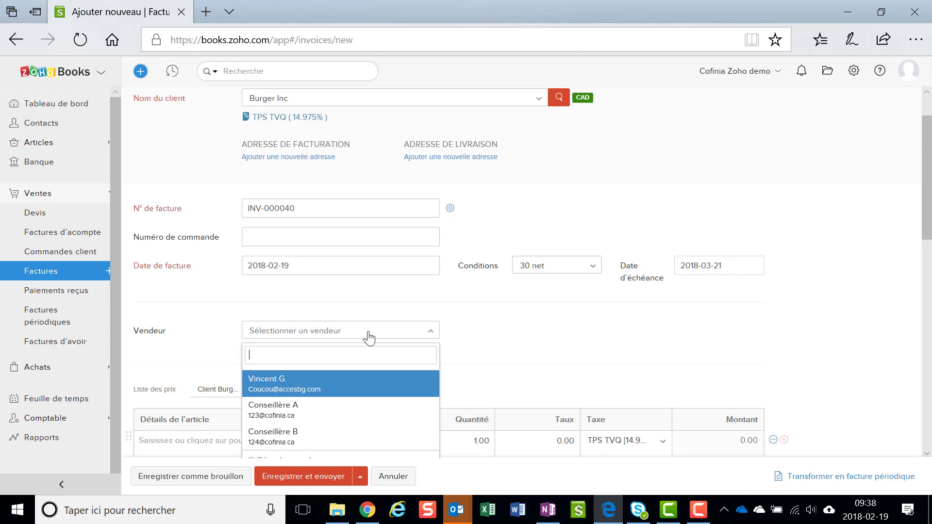
{"action": "scroll", "coordinate": [313, 407], "scroll_direction": "down", "scroll_amount": 2}
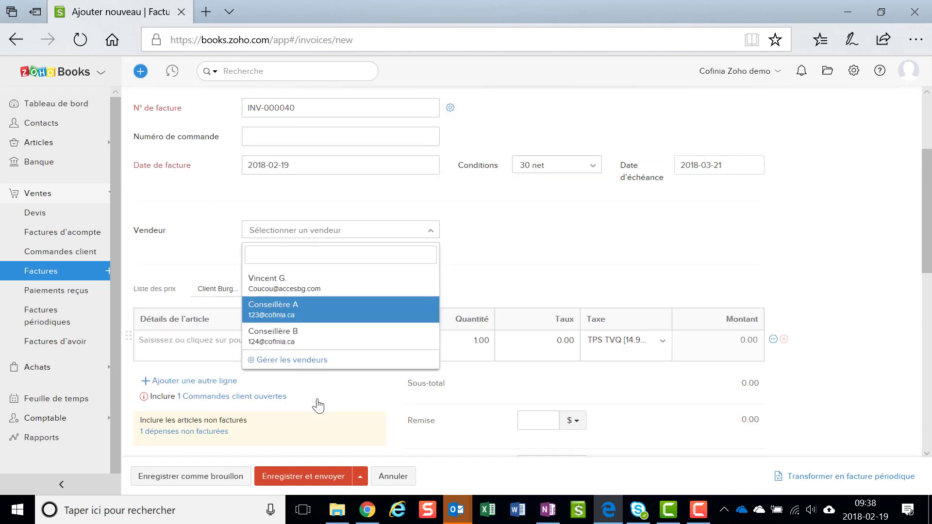
{"action": "left_click", "coordinate": [288, 302]}
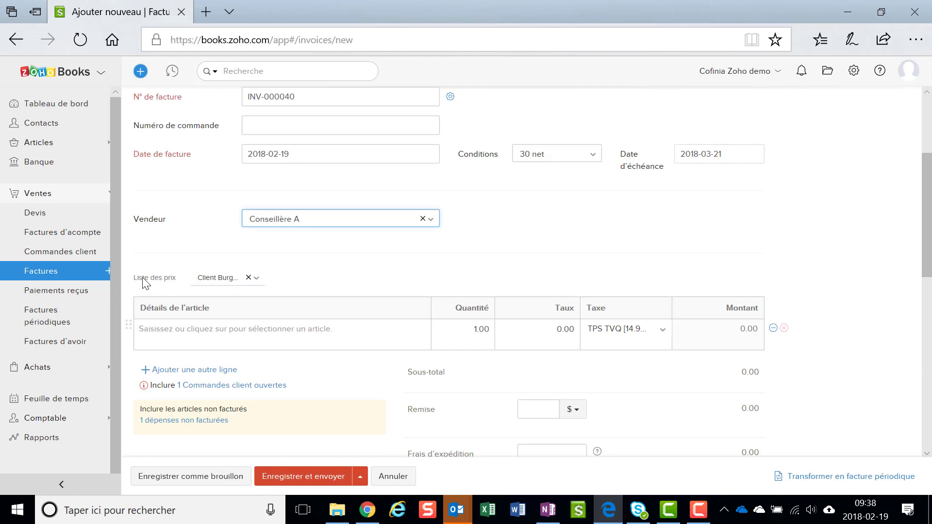
Try the Prix étudiants [10% Minoration] price list on the invoice, and replace it with Client A [5% Minoration].
{"action": "left_click", "coordinate": [216, 281]}
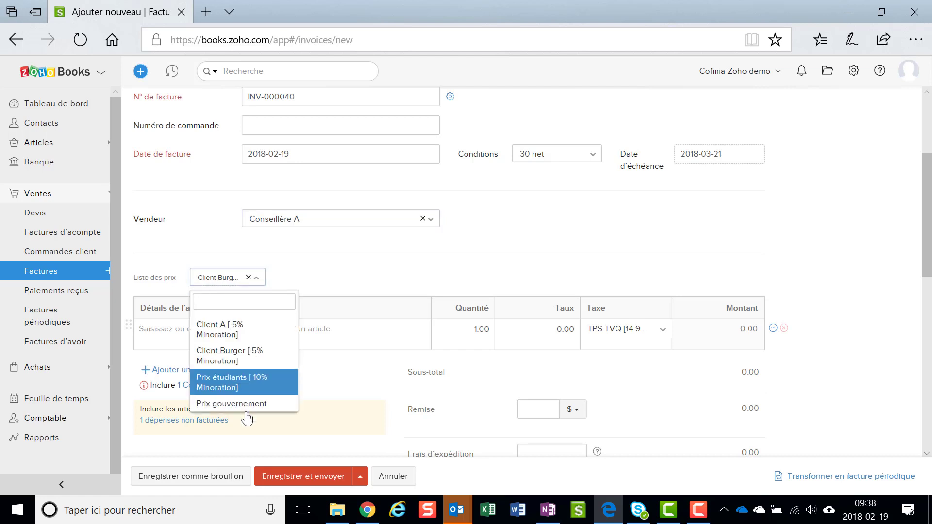
{"action": "left_click", "coordinate": [242, 386]}
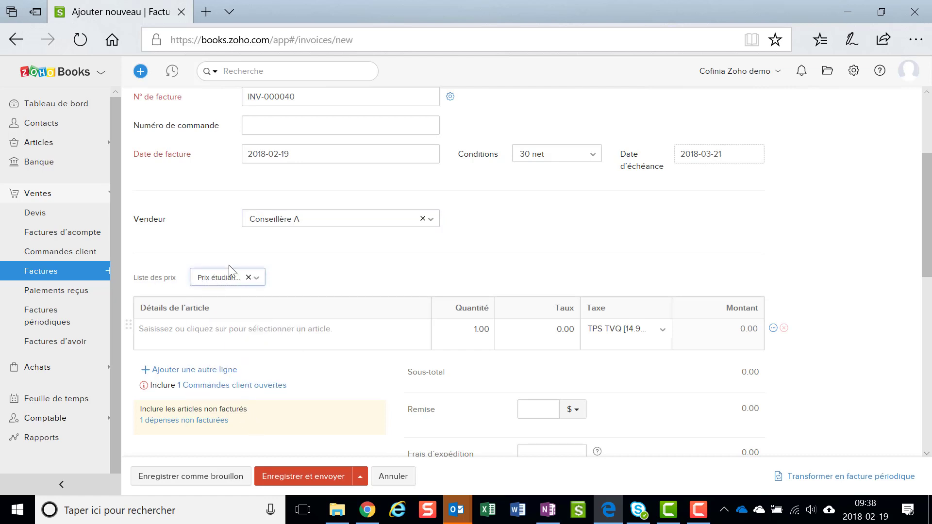
{"action": "left_click", "coordinate": [227, 287]}
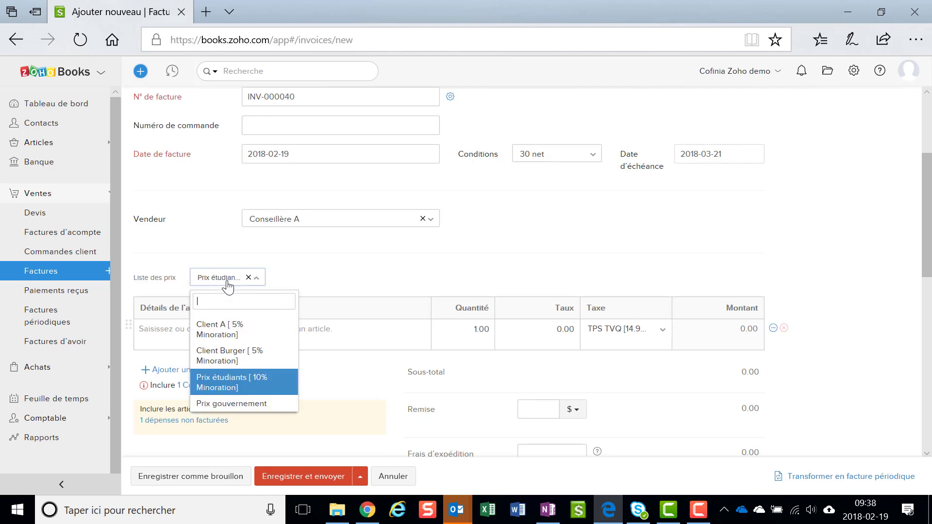
{"action": "left_click", "coordinate": [233, 333]}
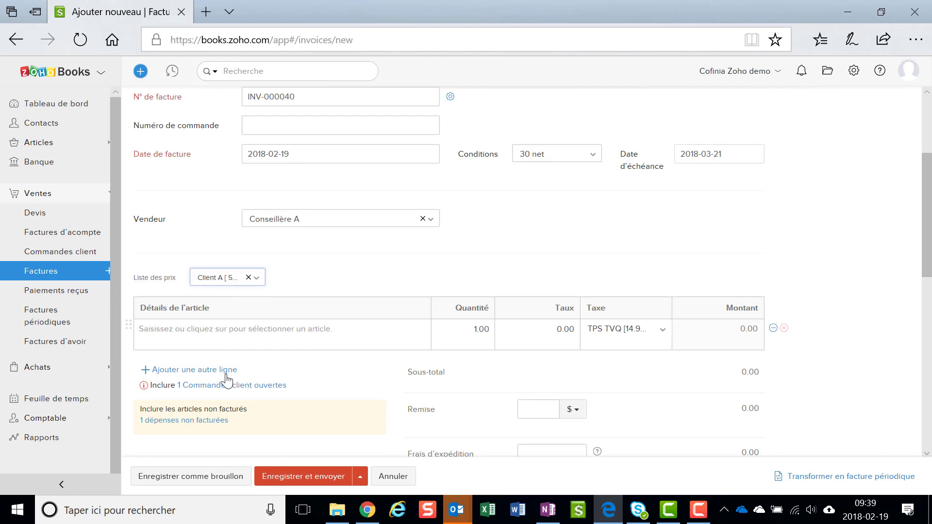
Add the item "Certifcat d'inspection" to the first invoice line with a quantity of 2.
{"action": "left_click", "coordinate": [215, 327]}
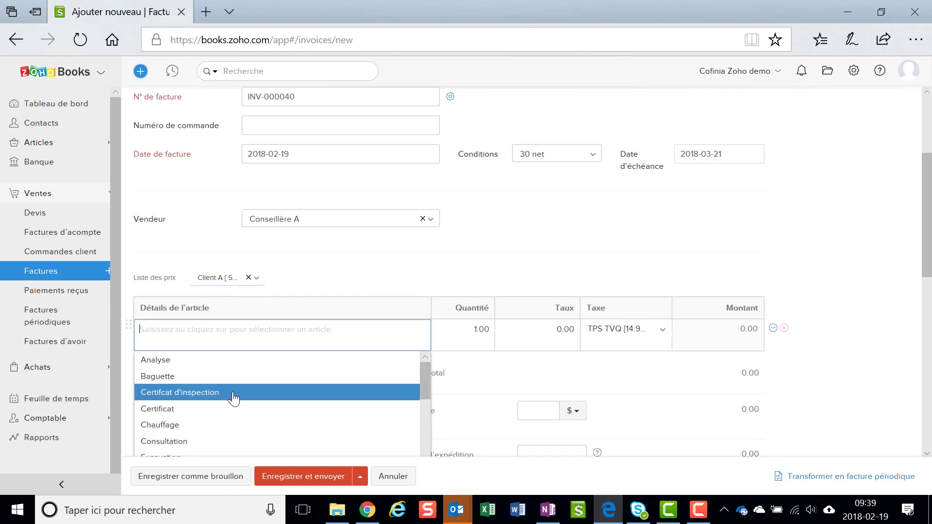
{"action": "left_click", "coordinate": [235, 396]}
{"action": "left_click", "coordinate": [480, 330]}
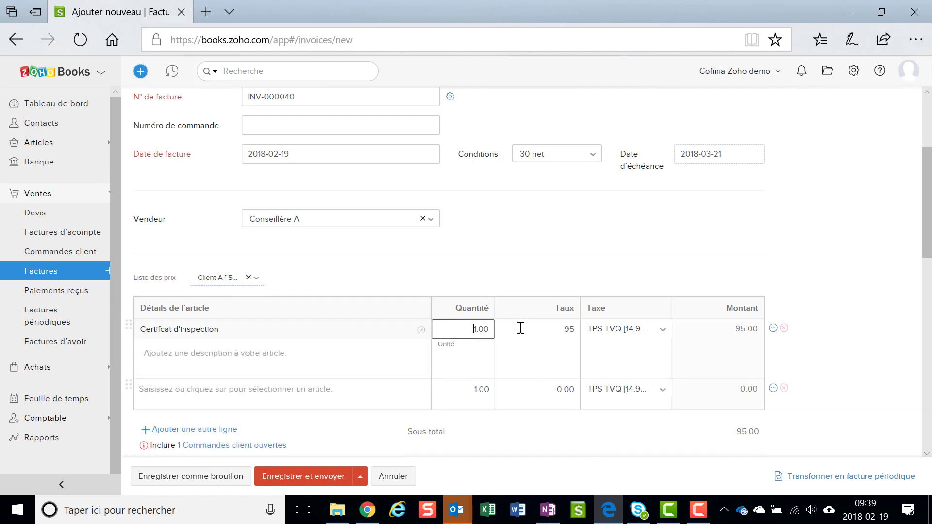
{"action": "type", "text": "2"}
{"action": "left_click", "coordinate": [527, 327]}
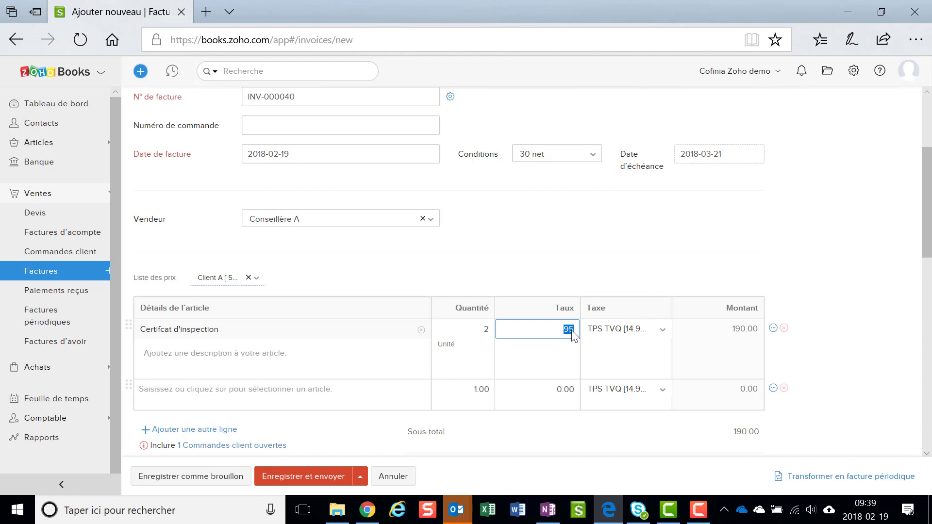
View the price lists available for the invoice and keep the current selection.
{"action": "left_click", "coordinate": [224, 282]}
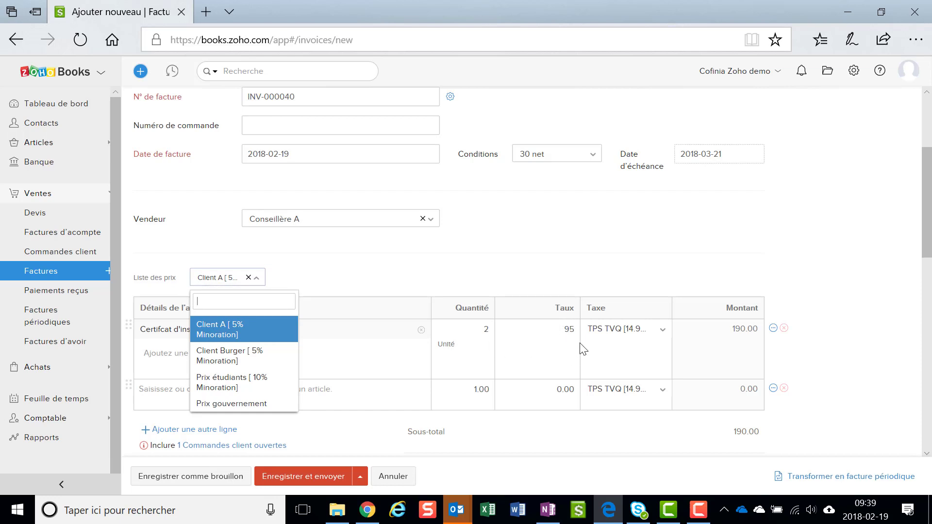
{"action": "left_click", "coordinate": [483, 234]}
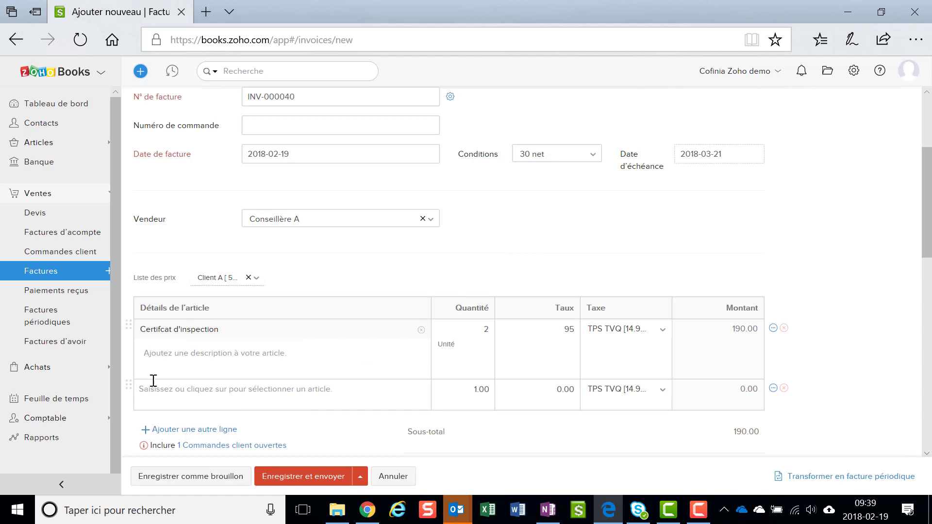
Enter "Rencontre du 25 janvier" as the description of the Certifcat d'inspection line on the invoice.
{"action": "left_click", "coordinate": [158, 358]}
{"action": "type", "text": "ADf"}
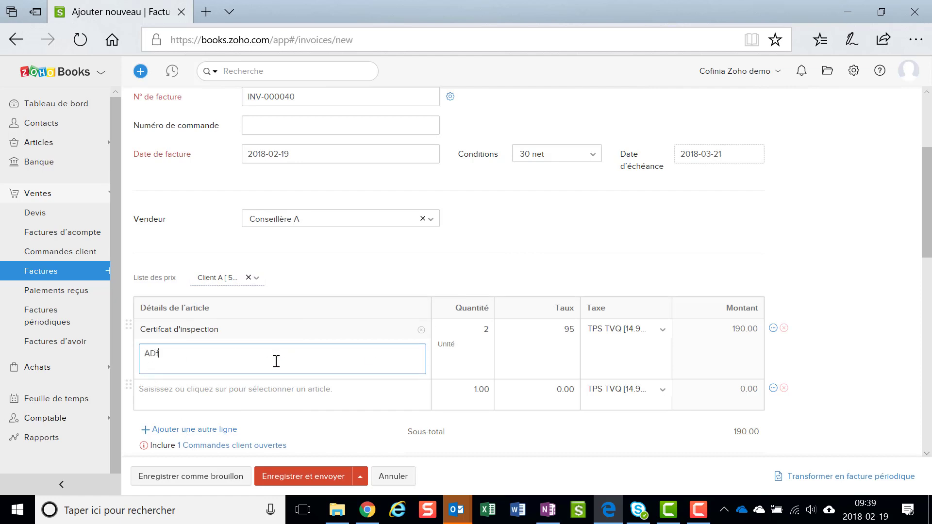
{"action": "key", "text": "BackSpace"}
{"action": "key", "text": "BackSpace"}
{"action": "key", "text": "BackSpace"}
{"action": "type", "text": "Rencontre du 25 janvier"}
{"action": "key", "text": "Return"}
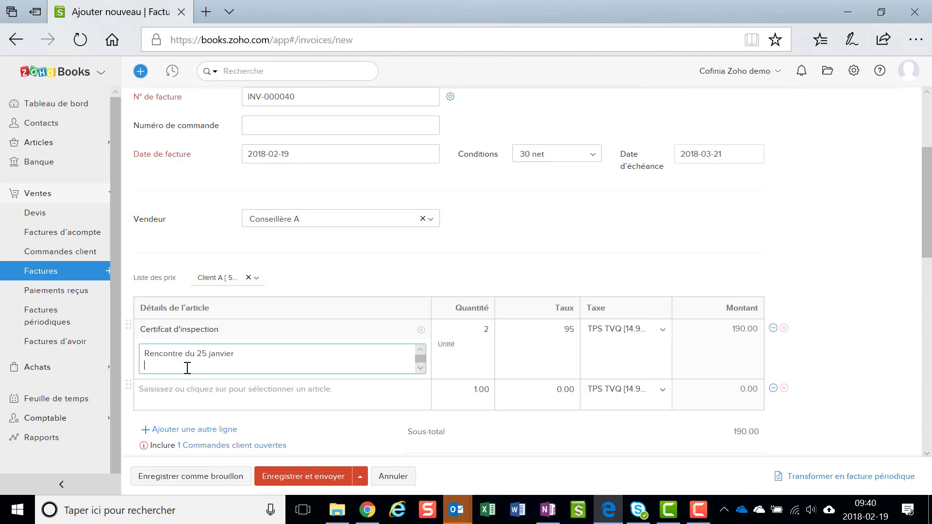
Browse the items available for the second invoice line without selecting one, and return to the first line's description.
{"action": "left_click", "coordinate": [197, 396]}
{"action": "scroll", "coordinate": [195, 428], "scroll_direction": "down", "scroll_amount": 2}
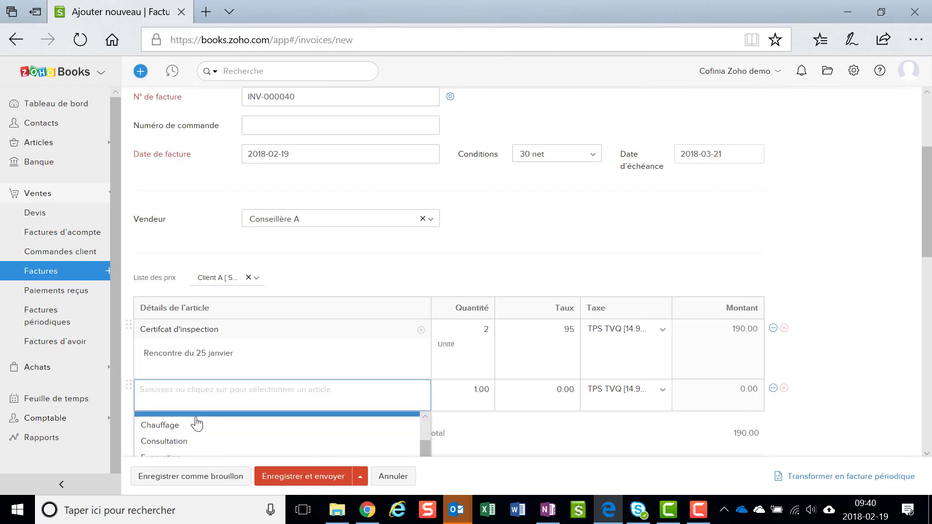
{"action": "scroll", "coordinate": [466, 311], "scroll_direction": "down", "scroll_amount": 3}
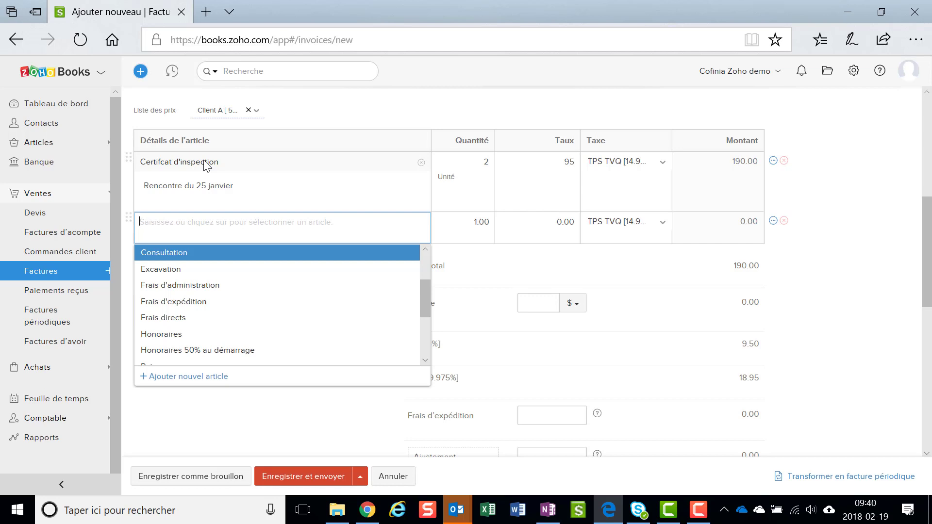
{"action": "left_click", "coordinate": [159, 188]}
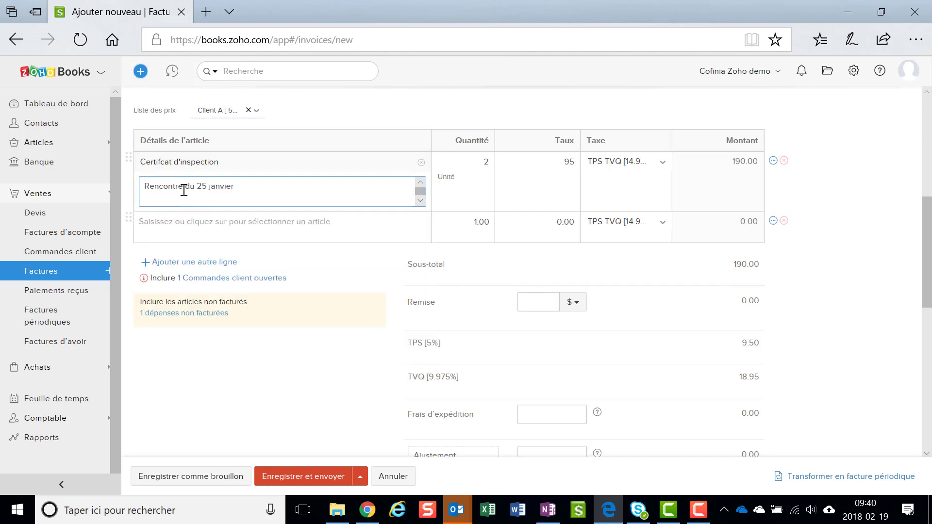
Review the invoice lines and totals, and save the invoice as a draft.
{"action": "scroll", "coordinate": [192, 189], "scroll_direction": "down", "scroll_amount": 1}
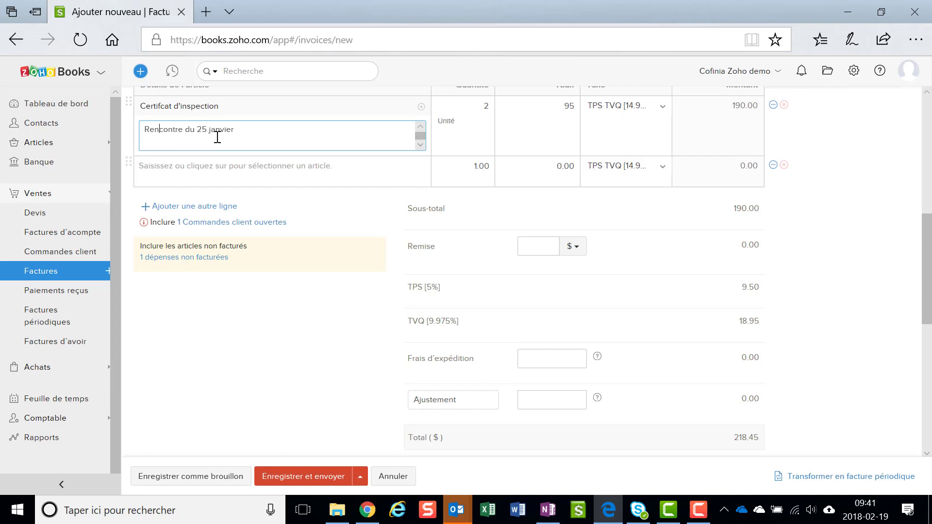
{"action": "scroll", "coordinate": [902, 294], "scroll_direction": "up", "scroll_amount": 5}
{"action": "scroll", "coordinate": [902, 295], "scroll_direction": "down", "scroll_amount": 3}
{"action": "scroll", "coordinate": [901, 295], "scroll_direction": "down", "scroll_amount": 5}
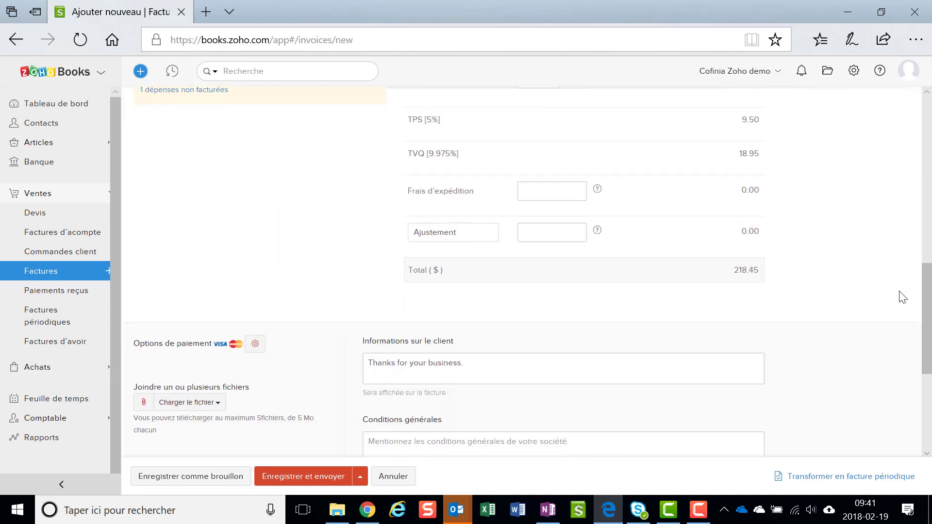
{"action": "left_click", "coordinate": [235, 480]}
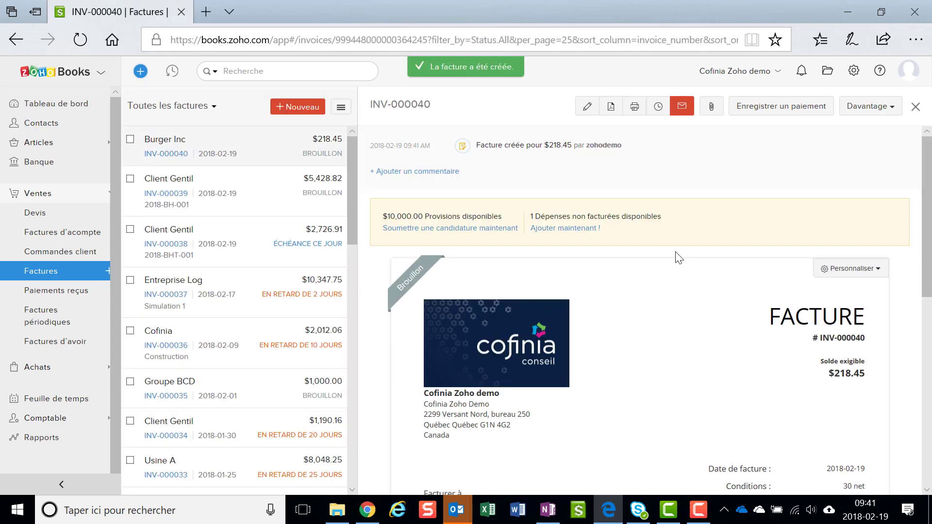
Review the saved Burger Inc draft invoice and reopen it for editing.
{"action": "scroll", "coordinate": [766, 347], "scroll_direction": "down", "scroll_amount": 2}
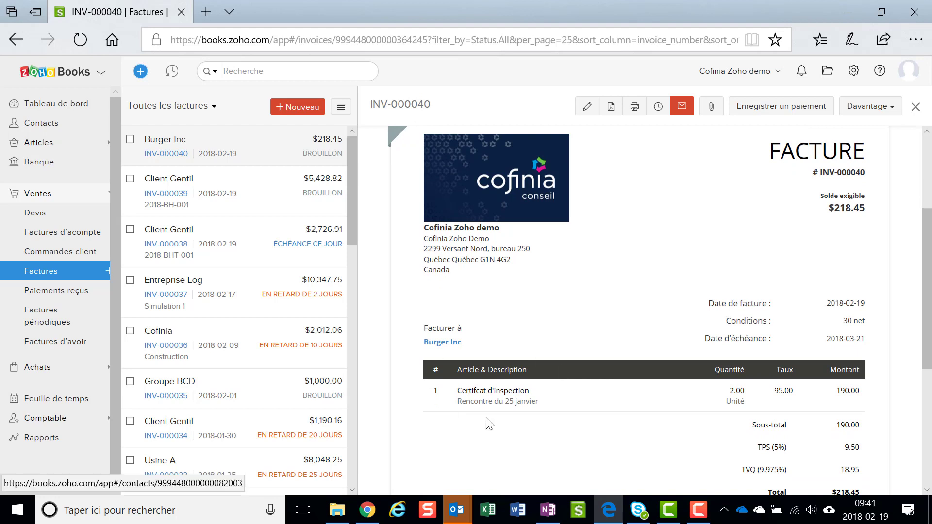
{"action": "scroll", "coordinate": [593, 395], "scroll_direction": "down", "scroll_amount": 2}
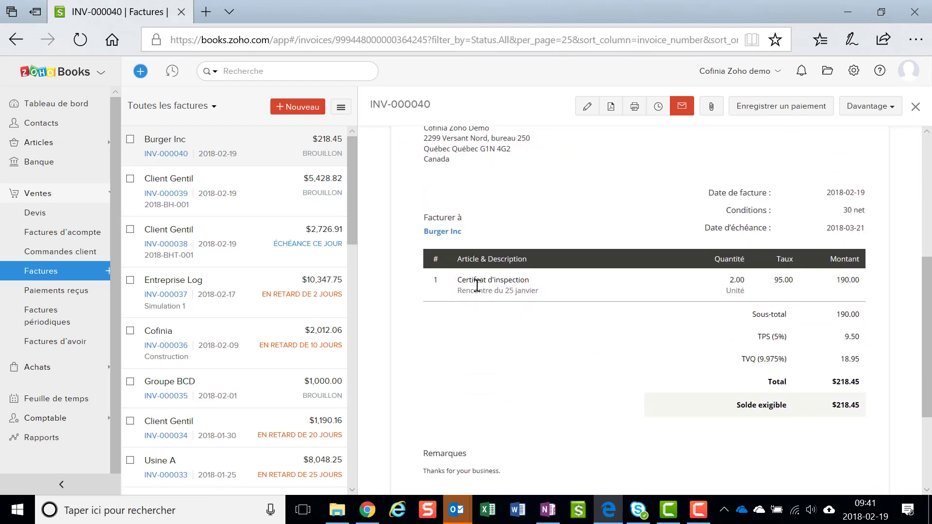
{"action": "scroll", "coordinate": [476, 282], "scroll_direction": "down", "scroll_amount": 1}
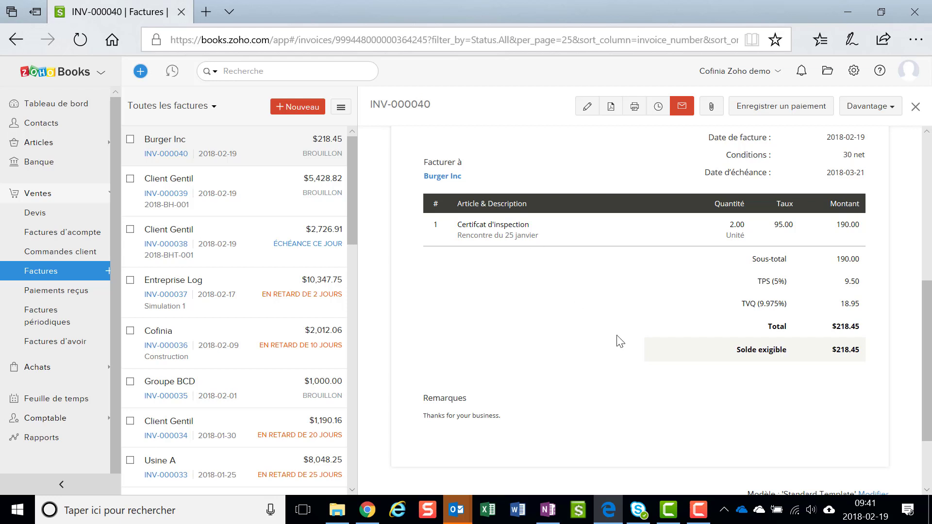
{"action": "scroll", "coordinate": [617, 340], "scroll_direction": "up", "scroll_amount": 5}
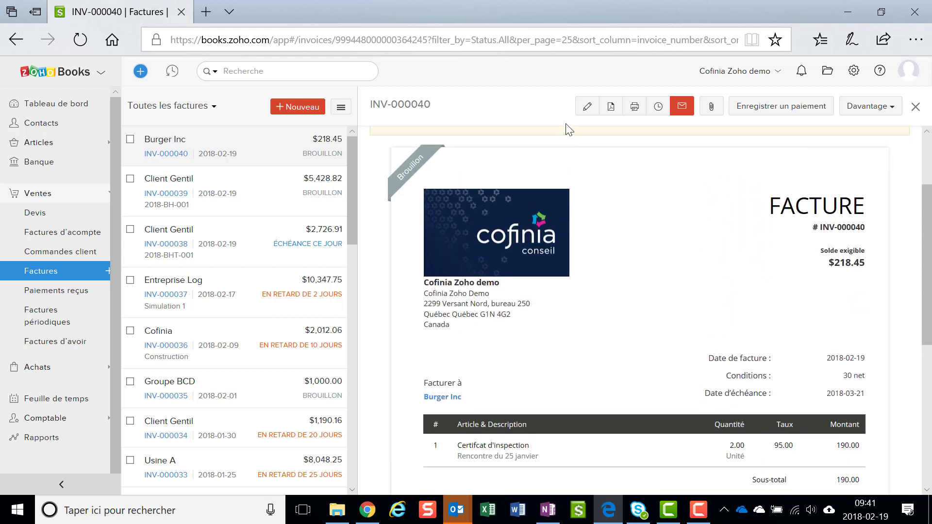
{"action": "left_click", "coordinate": [586, 107]}
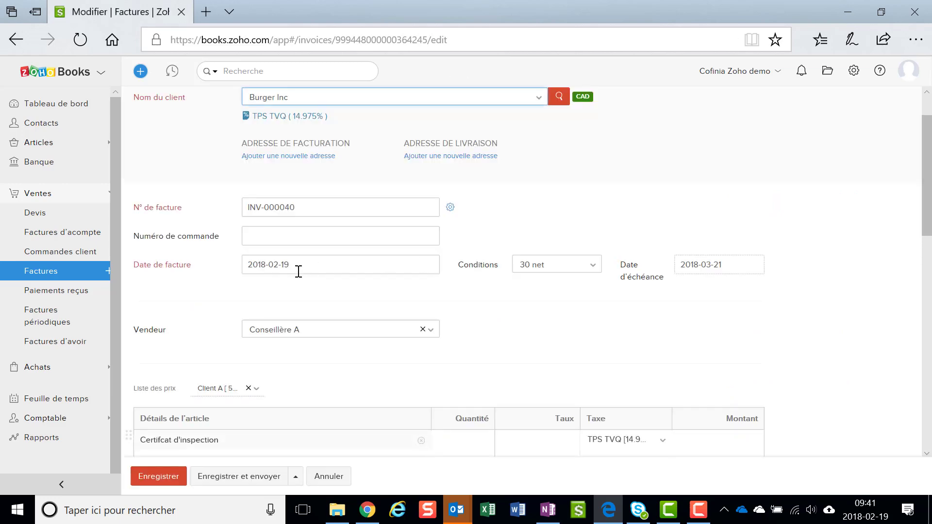
{"action": "scroll", "coordinate": [301, 397], "scroll_direction": "down", "scroll_amount": 5}
{"action": "scroll", "coordinate": [286, 466], "scroll_direction": "down", "scroll_amount": 1}
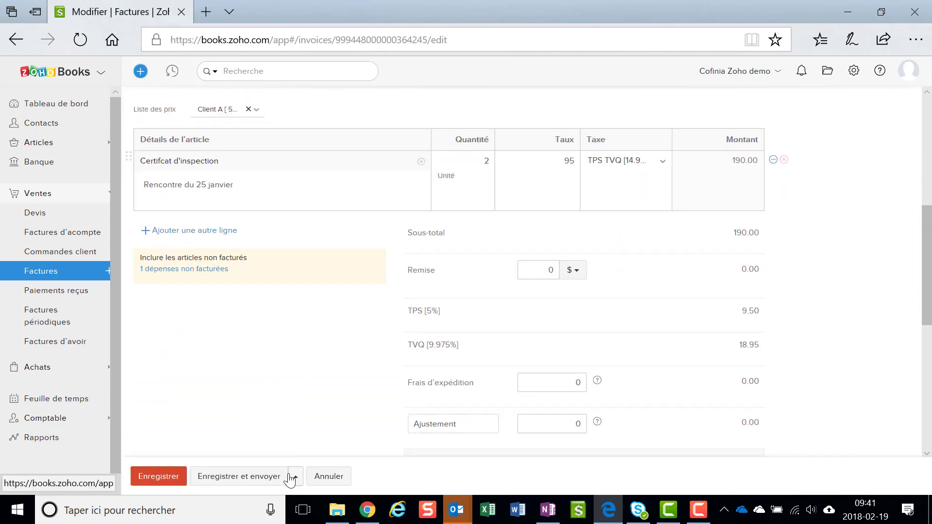
Save the invoice for sending and email it to Burger Inc with the invoice PDF attached.
{"action": "left_click", "coordinate": [257, 483]}
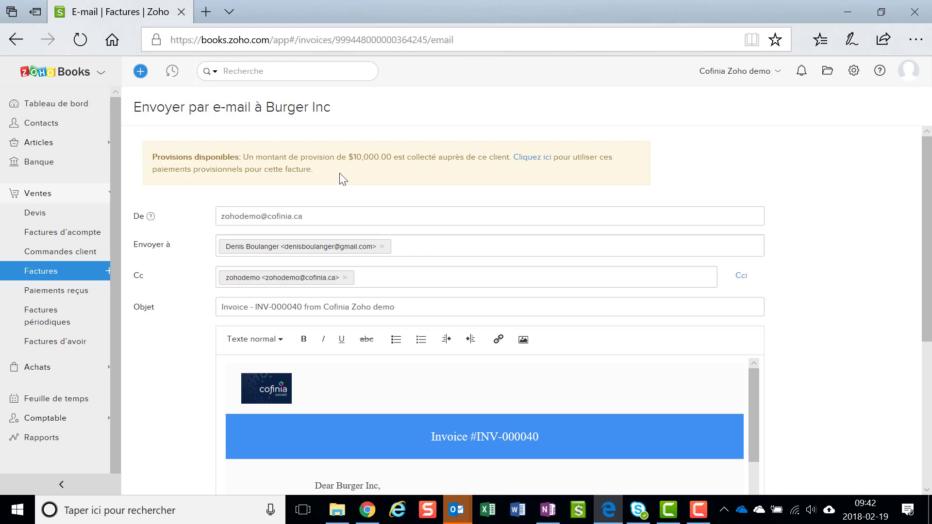
{"action": "scroll", "coordinate": [342, 178], "scroll_direction": "down", "scroll_amount": 6}
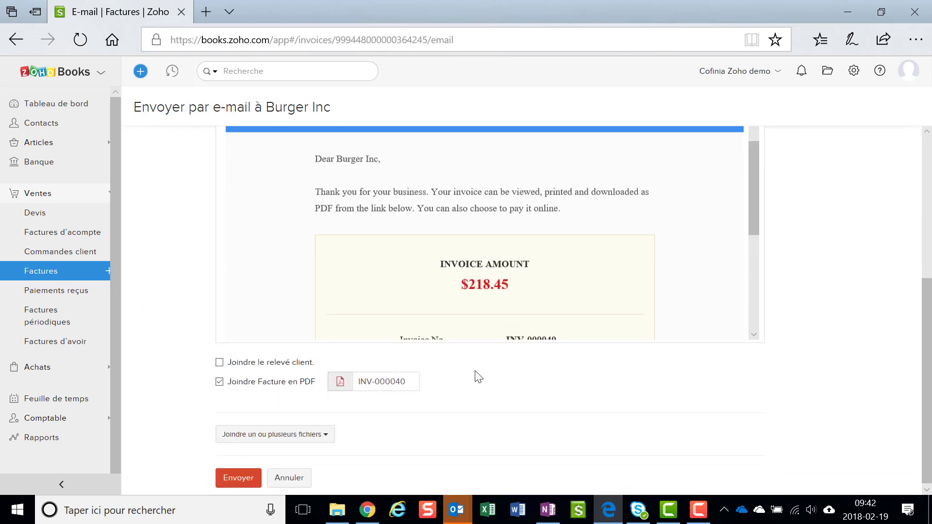
{"action": "left_click", "coordinate": [238, 476]}
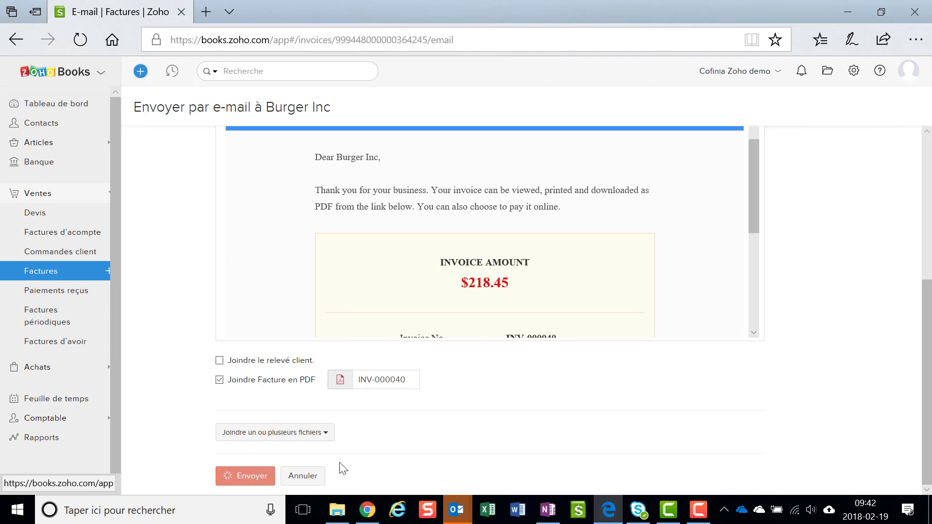